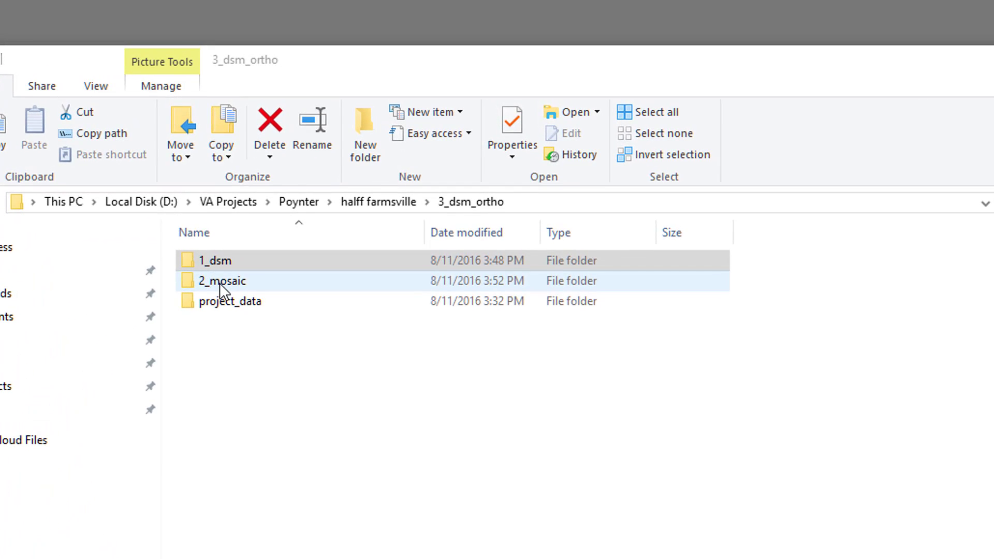
Step: Inspect the files in the 2_mosaic folder, then return to 3_dsm_ortho
{"action": "double_click", "coordinate": [219, 282]}
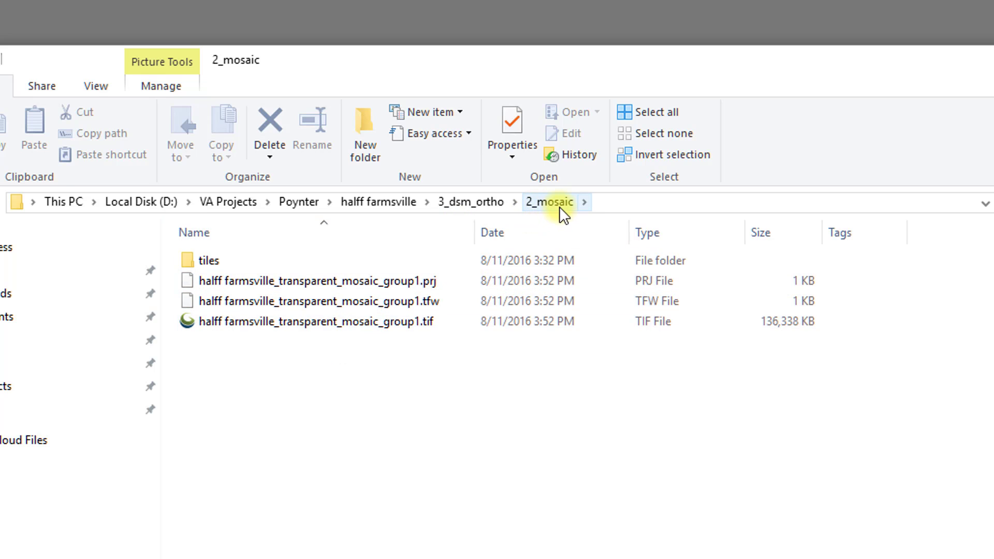
{"action": "mouse_move", "coordinate": [297, 327]}
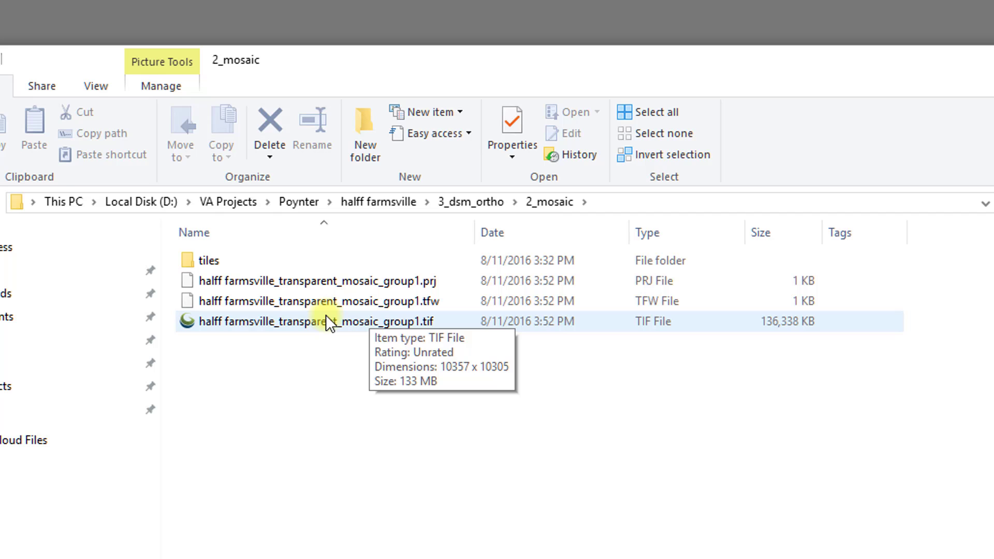
{"action": "left_click", "coordinate": [463, 203]}
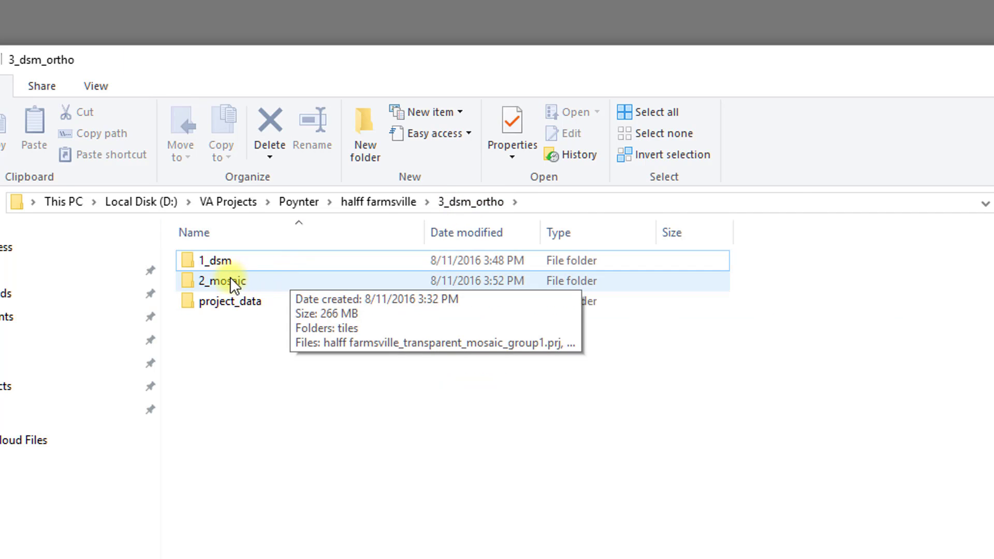
Step: Inspect the TIF and LAS files in the 1_dsm folder, then return to 3_dsm_ortho
{"action": "mouse_move", "coordinate": [222, 262]}
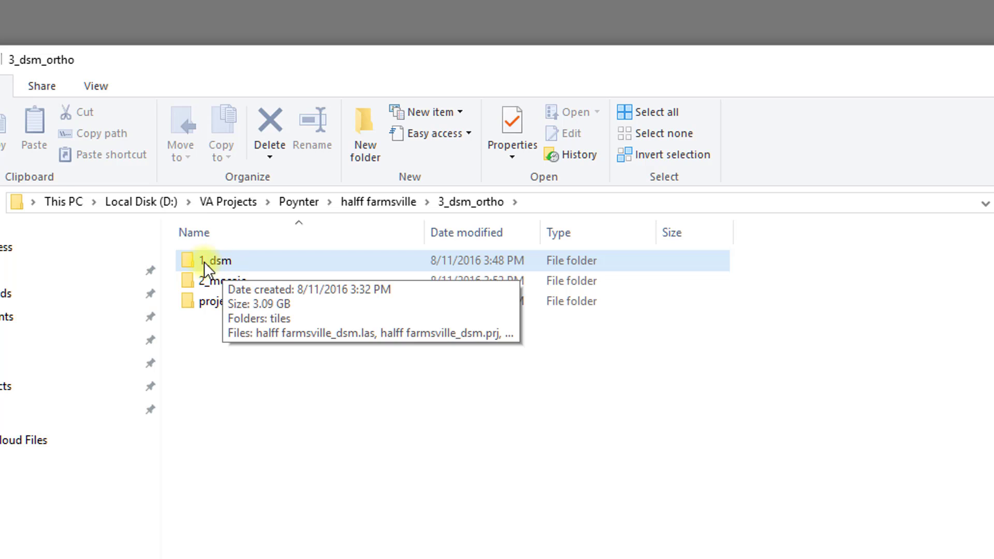
{"action": "double_click", "coordinate": [213, 265]}
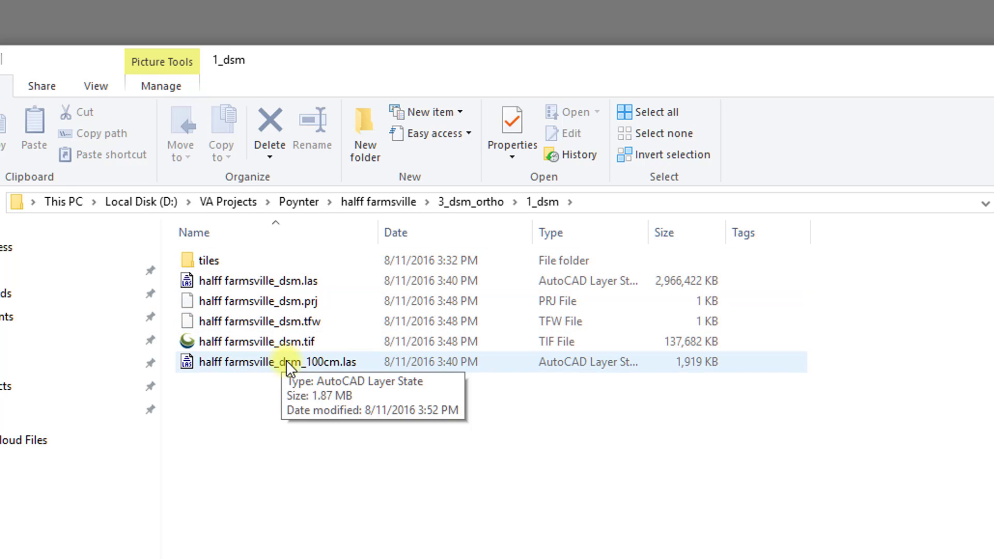
{"action": "mouse_move", "coordinate": [282, 341]}
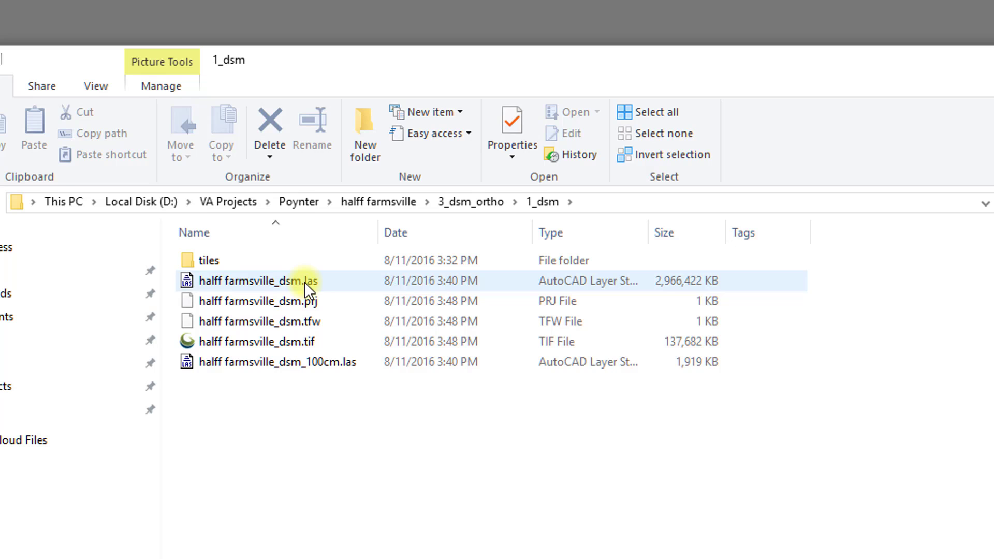
{"action": "left_click", "coordinate": [459, 202]}
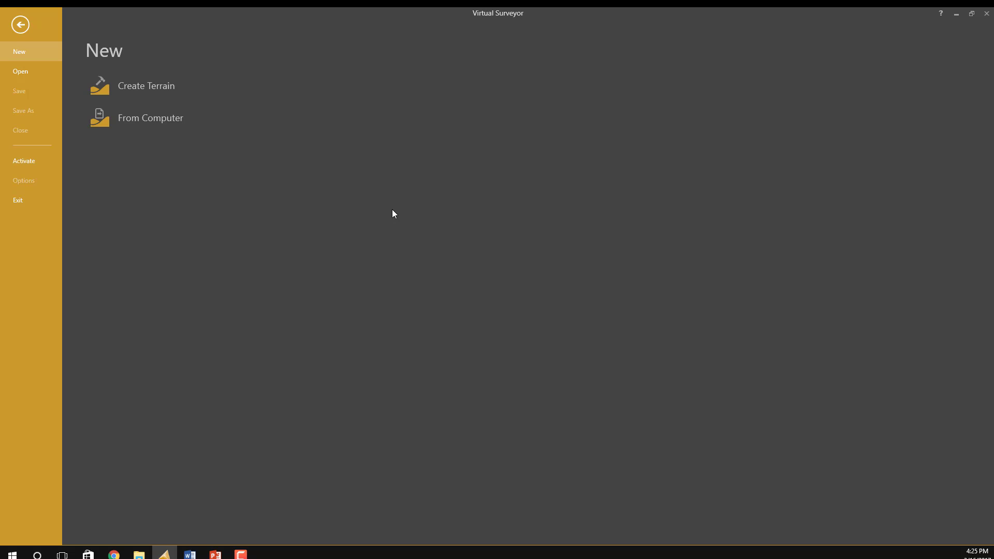
Step: Start a new terrain using 3_dsm_ortho\2_mosaic\halff farmsville_transparent_mosaic_group1.tif as the input image
{"action": "left_click", "coordinate": [164, 87]}
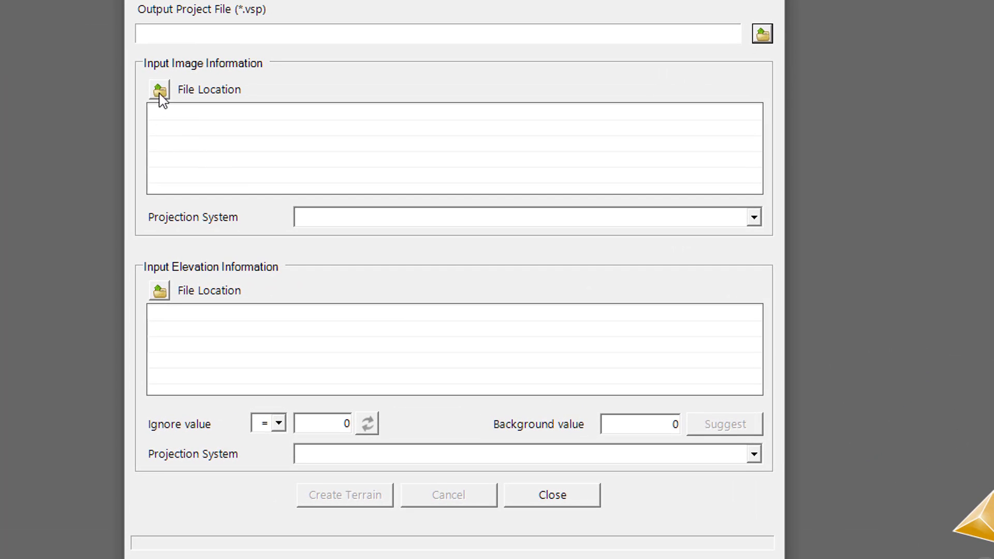
{"action": "left_click", "coordinate": [160, 91]}
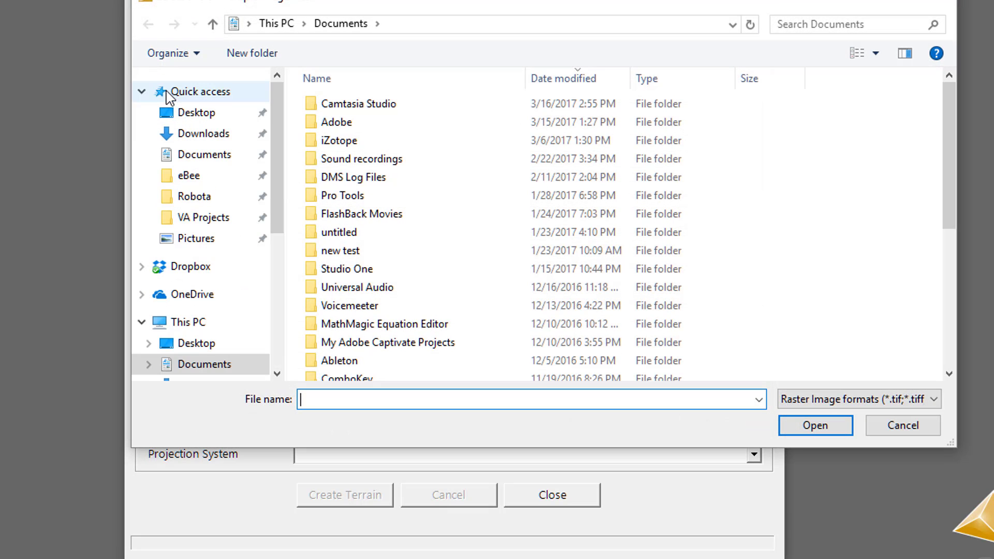
{"action": "left_click", "coordinate": [202, 220]}
{"action": "double_click", "coordinate": [343, 284]}
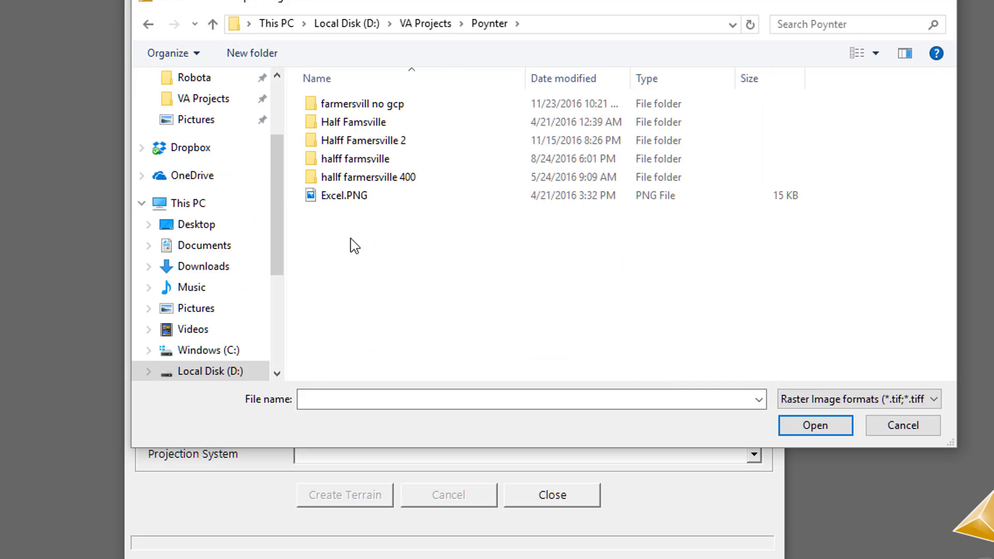
{"action": "left_click", "coordinate": [351, 165]}
{"action": "double_click", "coordinate": [351, 165]}
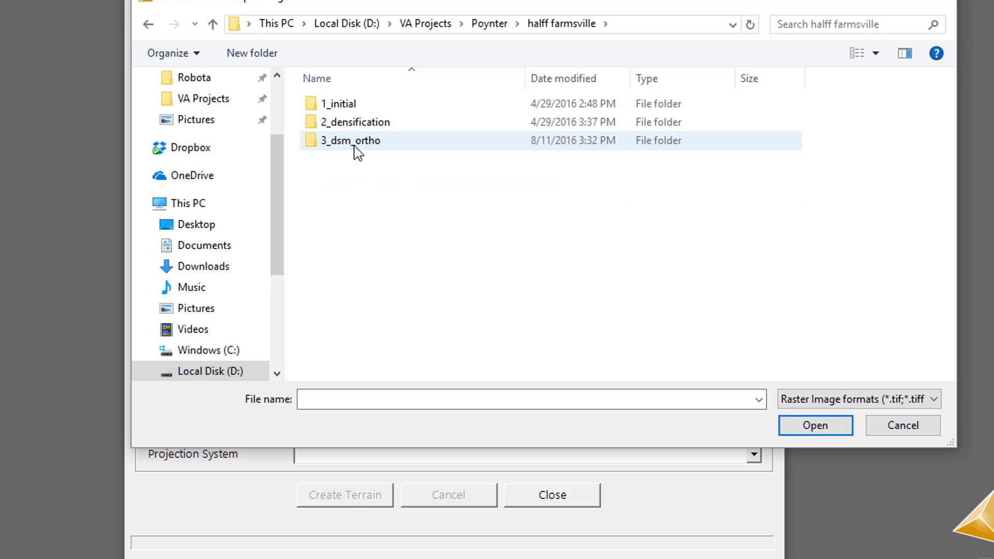
{"action": "left_click", "coordinate": [357, 148]}
{"action": "double_click", "coordinate": [356, 148]}
{"action": "left_click", "coordinate": [343, 128]}
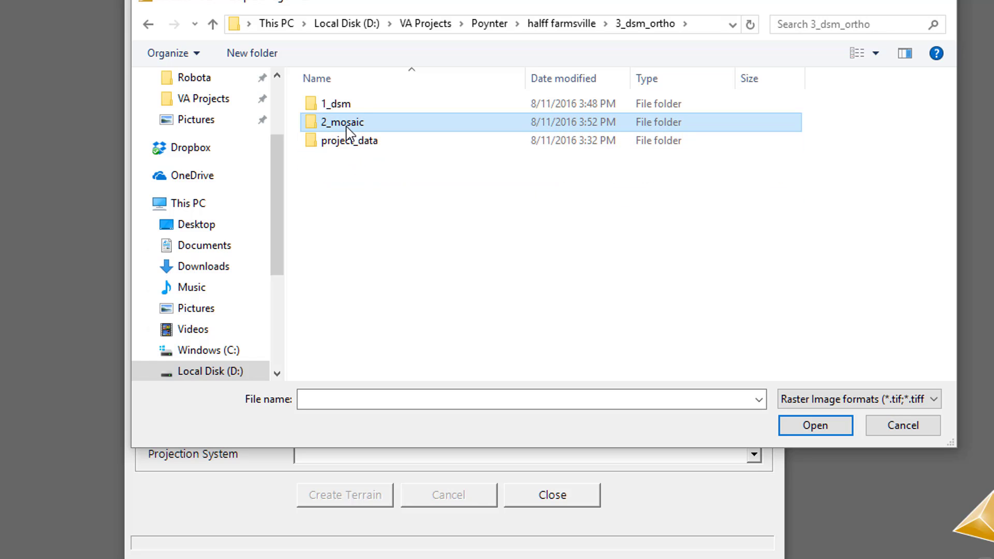
{"action": "double_click", "coordinate": [313, 129]}
{"action": "left_click", "coordinate": [402, 155]}
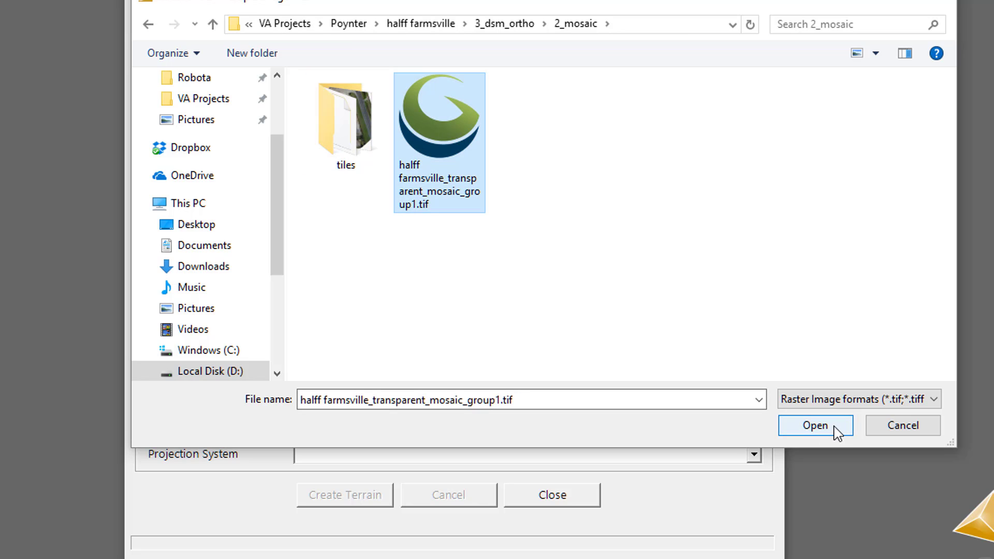
{"action": "left_click", "coordinate": [834, 426]}
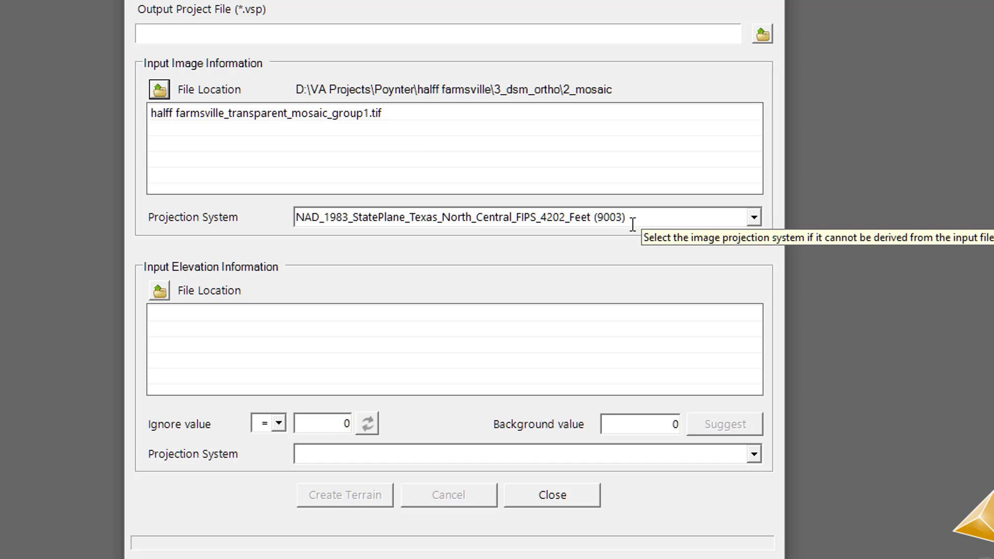
Step: Set 3_dsm_ortho\1_dsm\halff farmsville_dsm.tif as the terrain's elevation file
{"action": "left_click", "coordinate": [159, 292]}
{"action": "double_click", "coordinate": [358, 141]}
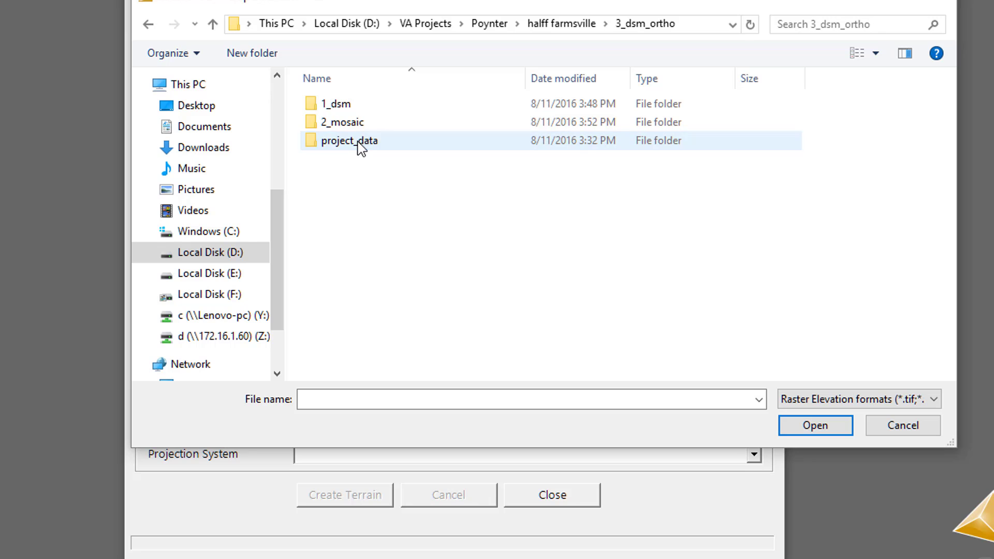
{"action": "left_click", "coordinate": [347, 107]}
{"action": "double_click", "coordinate": [346, 107]}
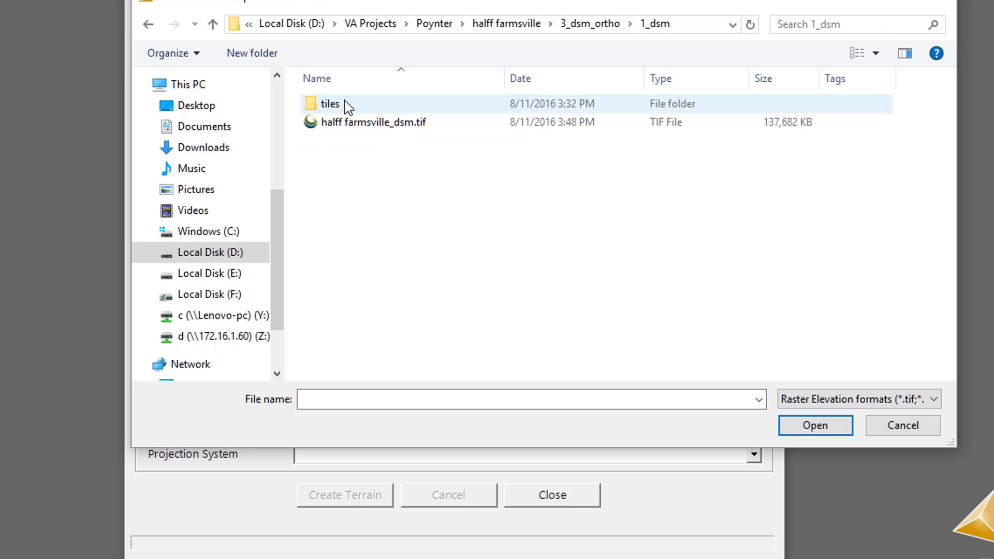
{"action": "left_click", "coordinate": [373, 123]}
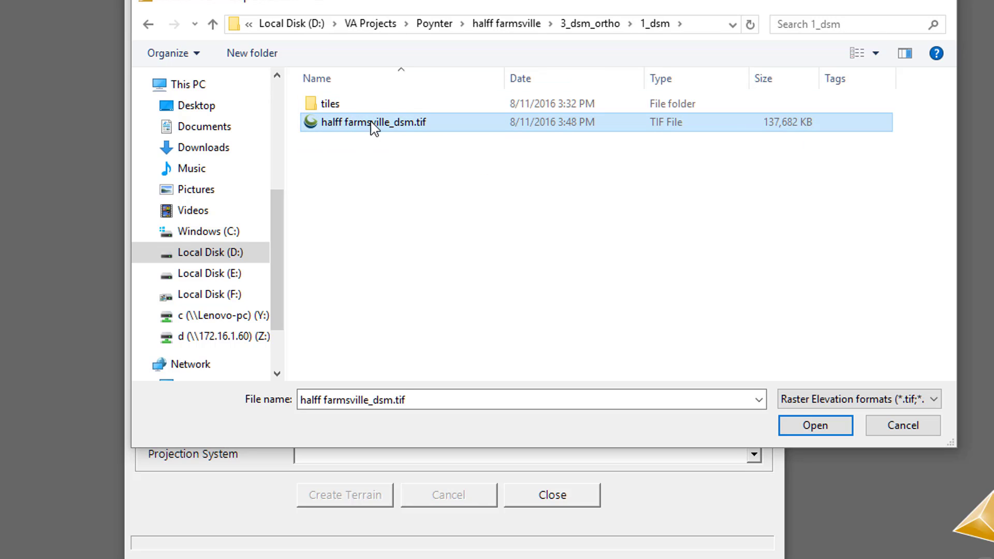
{"action": "left_click", "coordinate": [812, 424]}
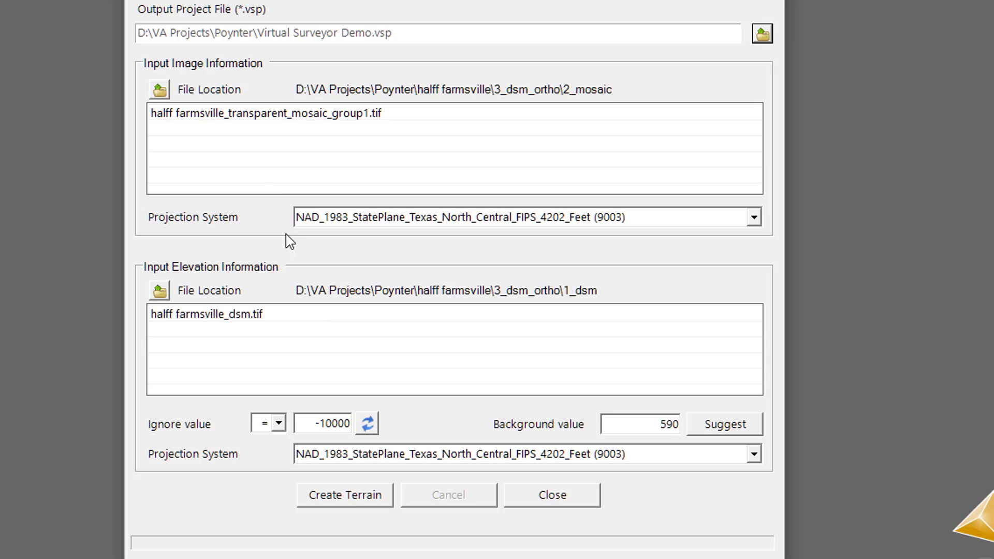
Step: Create the terrain, pan and tilt it in 3D, and toggle Slope Colors on then off
{"action": "left_click", "coordinate": [351, 502]}
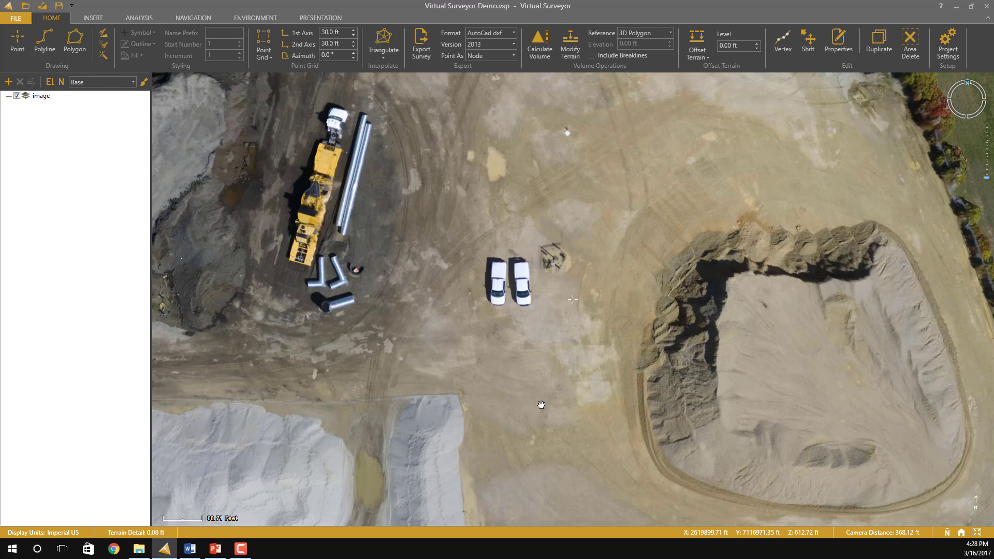
{"action": "left_click_drag", "start_coordinate": [548, 394], "coordinate": [494, 306]}
{"action": "right_click_drag", "start_coordinate": [534, 340], "coordinate": [479, 420]}
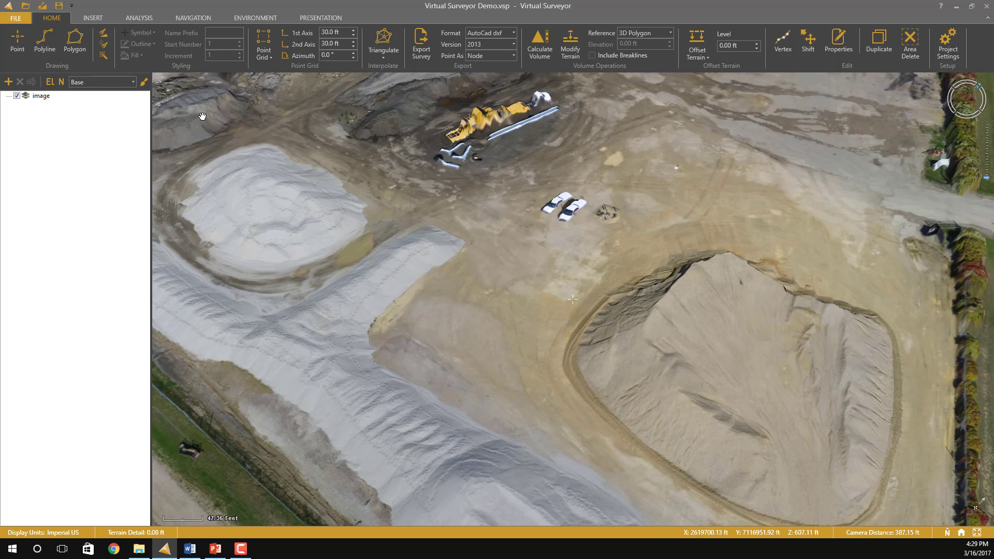
{"action": "left_click", "coordinate": [104, 35]}
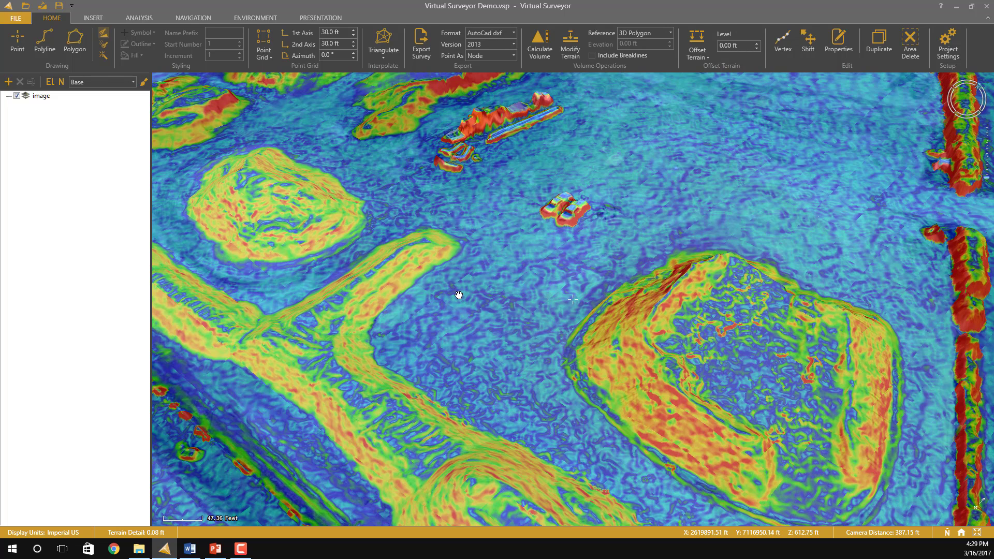
{"action": "left_click", "coordinate": [105, 34]}
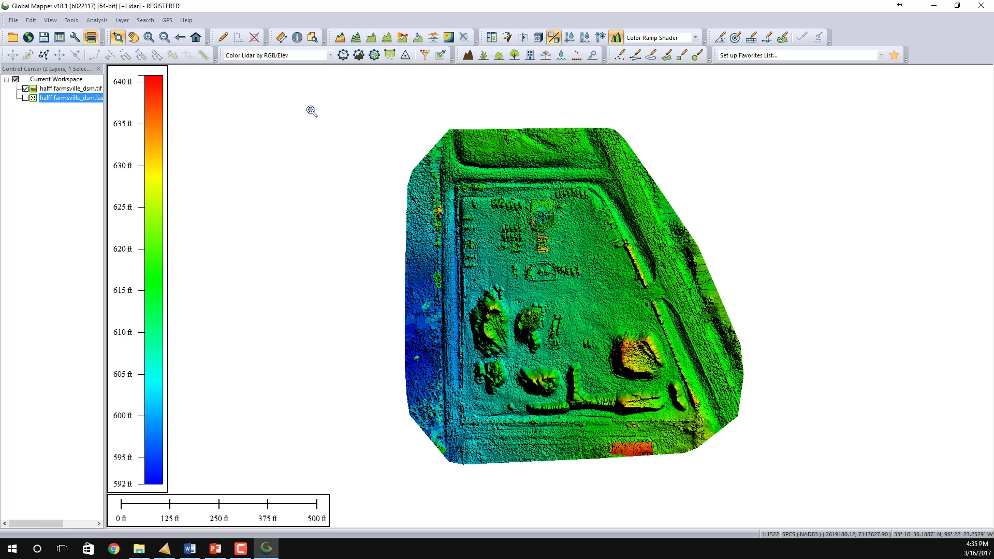
Step: Show the LAS point cloud, colour it by elevation, then switch back to RGB/Elev colouring
{"action": "left_click", "coordinate": [25, 98]}
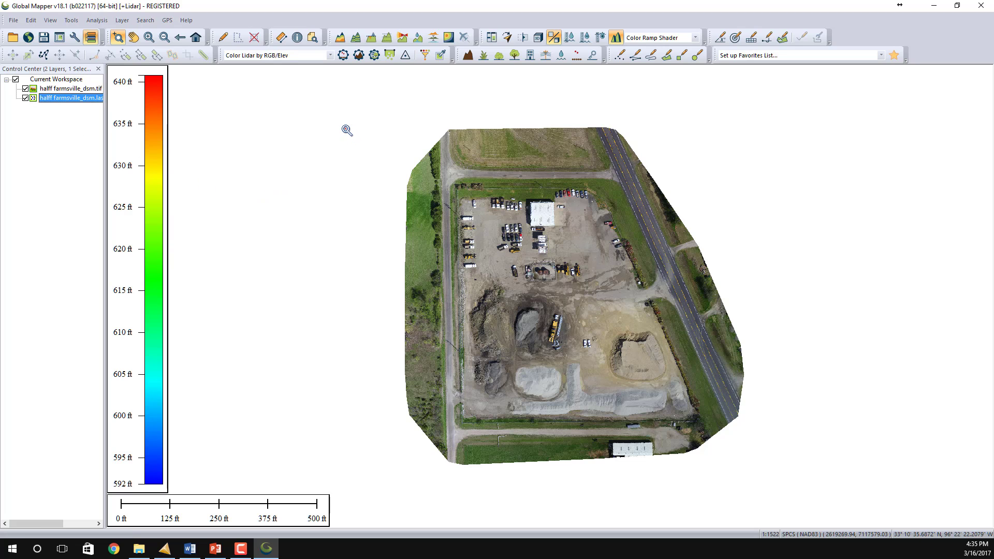
{"action": "left_click", "coordinate": [331, 55]}
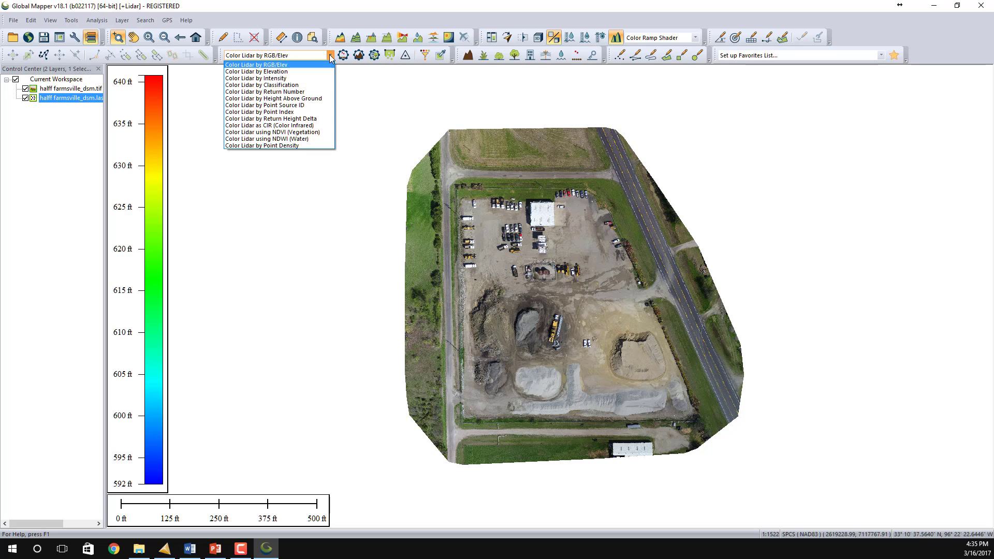
{"action": "left_click", "coordinate": [284, 71]}
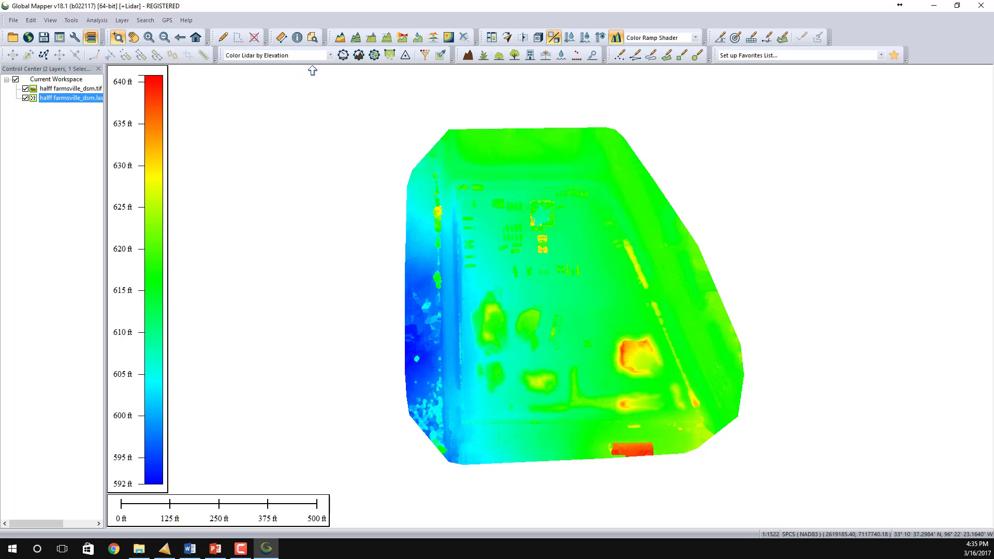
{"action": "left_click", "coordinate": [331, 57]}
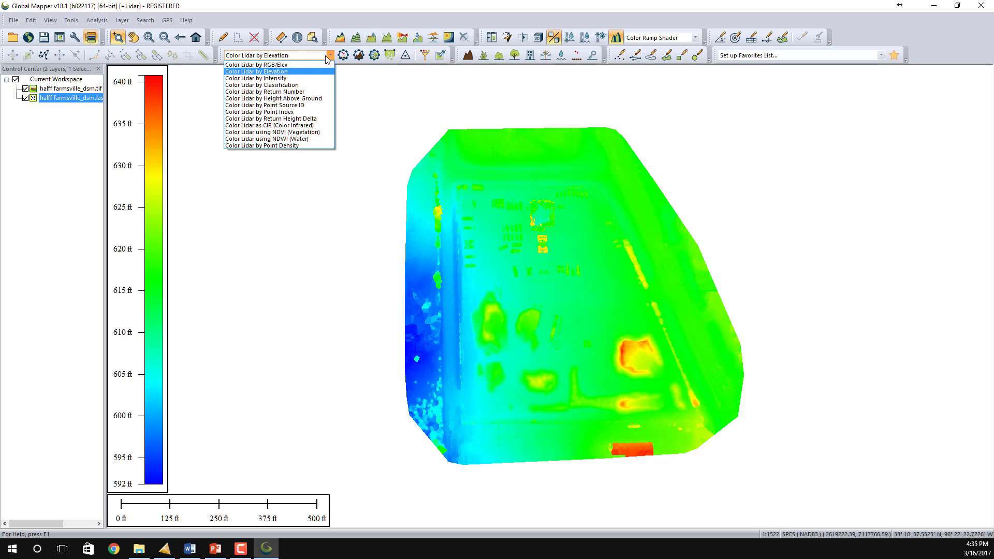
{"action": "left_click", "coordinate": [298, 66]}
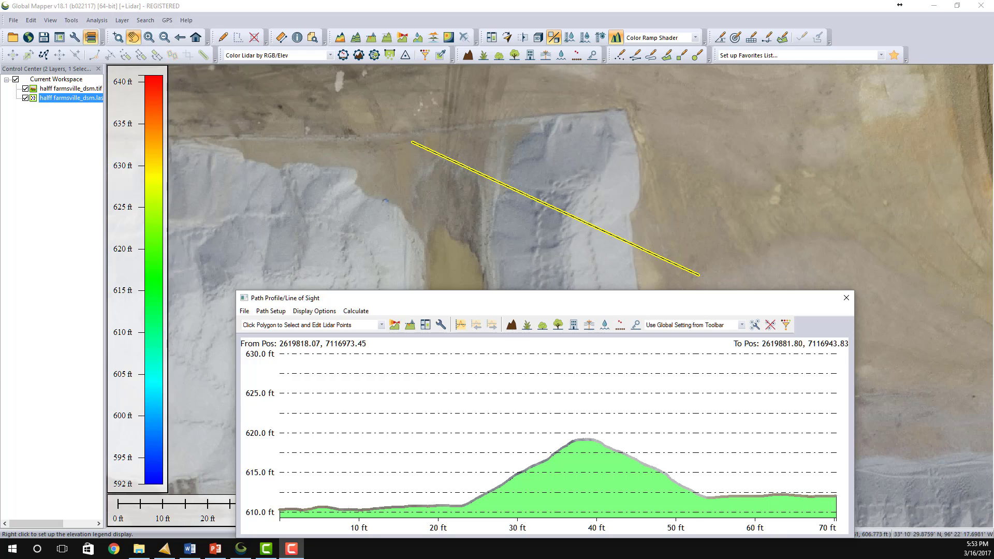
{"action": "left_click", "coordinate": [27, 98]}
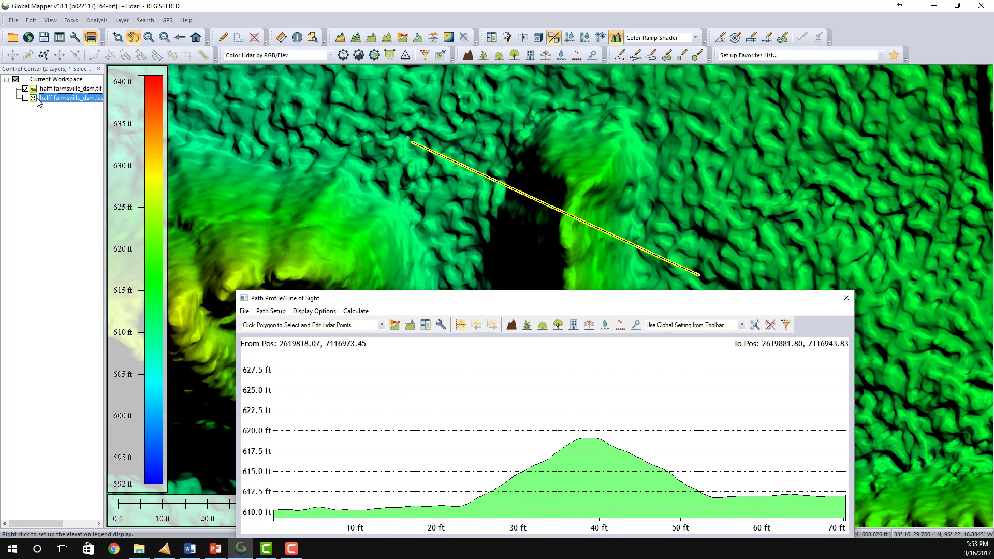
{"action": "left_click", "coordinate": [26, 99]}
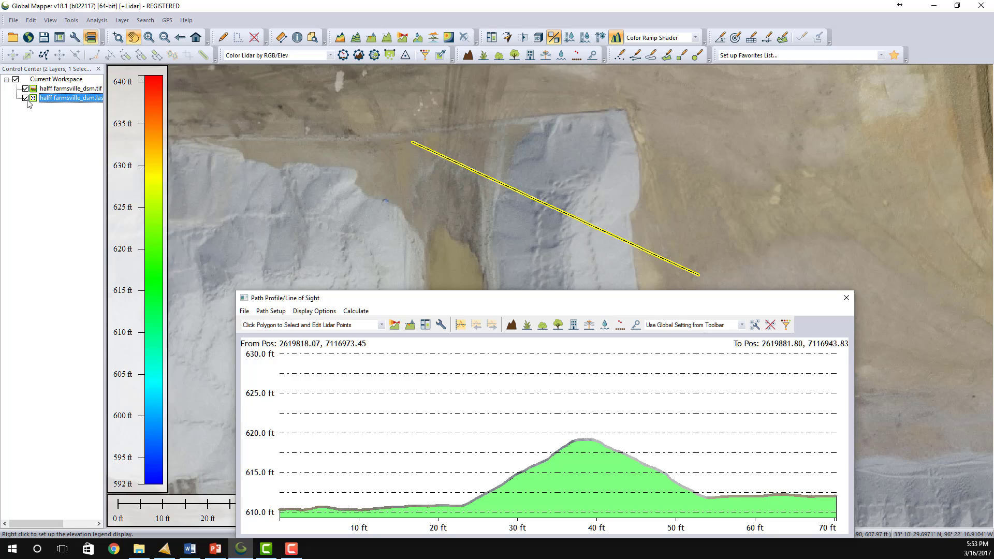